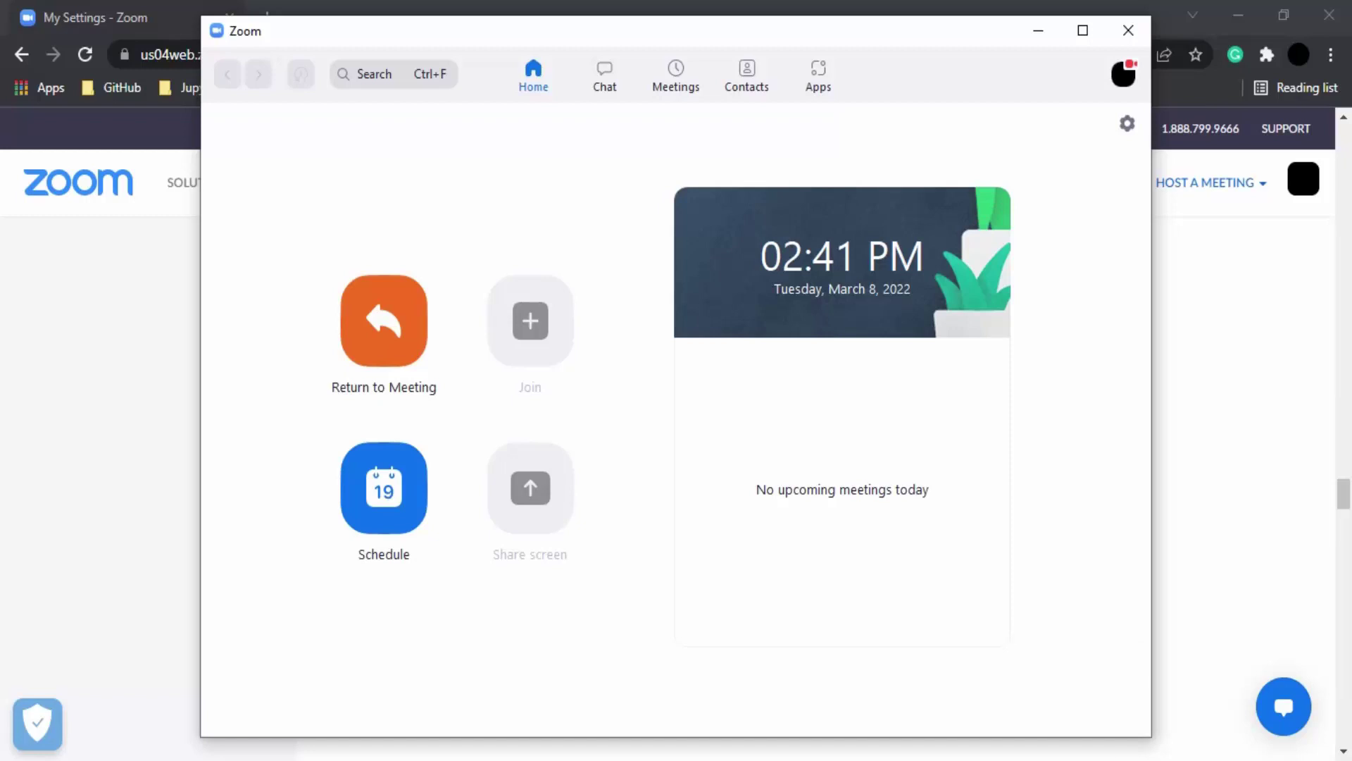
Step: Bring up the Zoom desktop client's Home page from the taskbar while the meeting continues
{"action": "left_click", "coordinate": [1121, 757]}
{"action": "left_click", "coordinate": [1086, 750]}
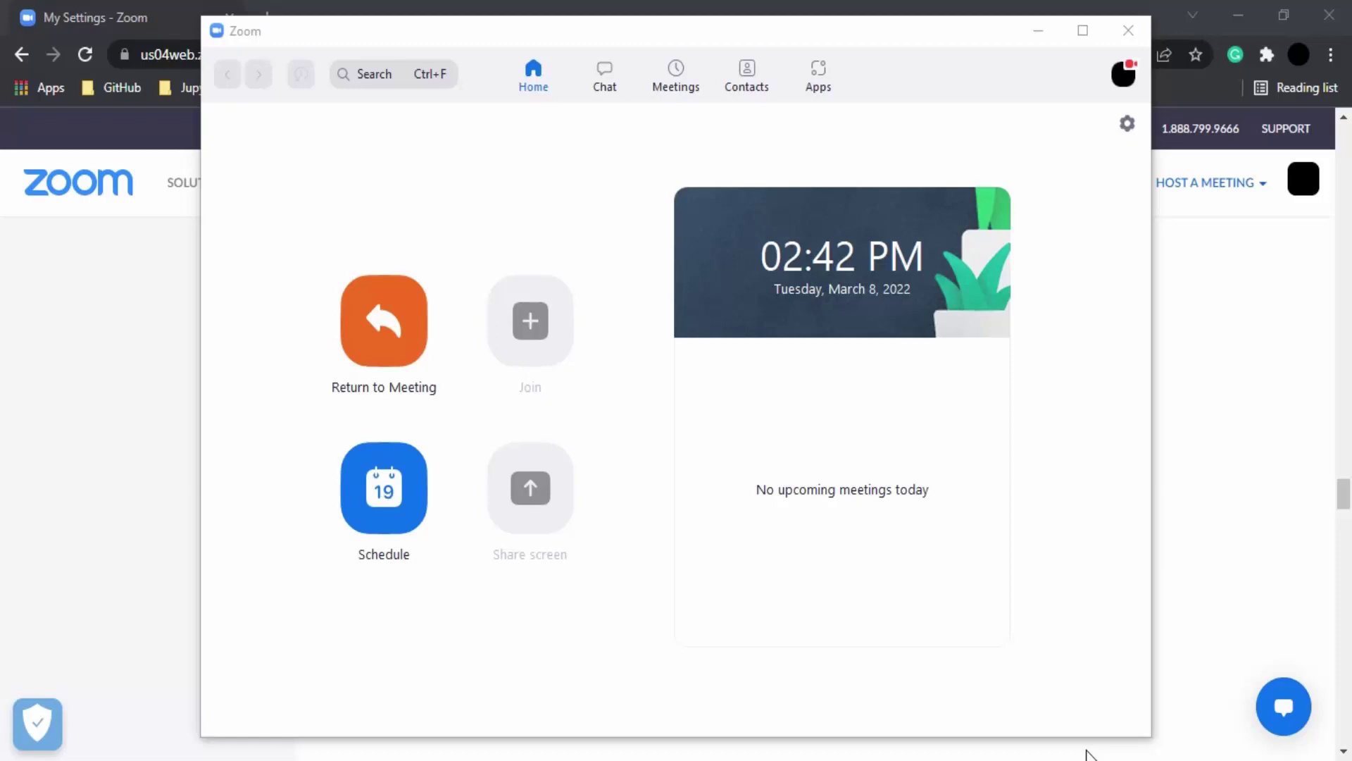
Step: Minimize Zoom and return to the browser's signed-in My Meetings page in the web portal
{"action": "left_click", "coordinate": [1036, 32]}
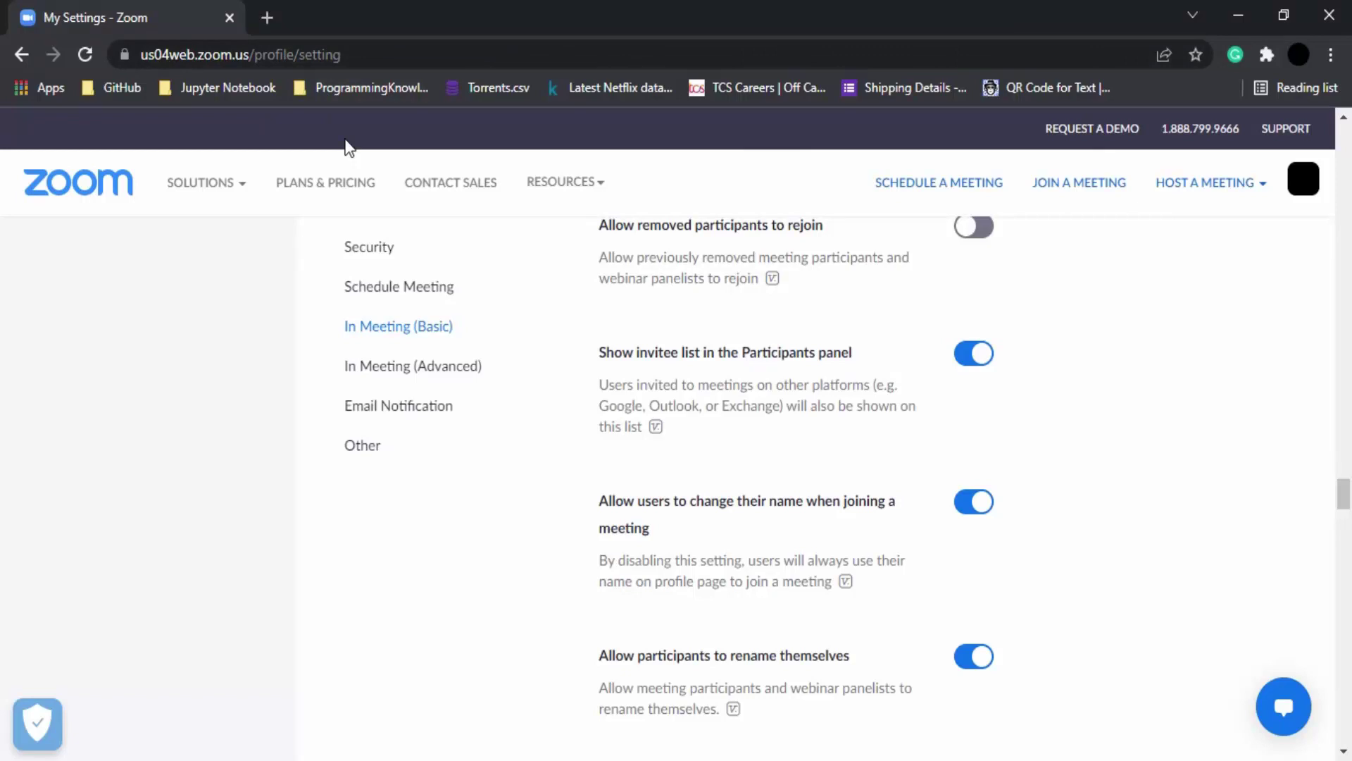
{"action": "scroll", "coordinate": [673, 281], "scroll_direction": "up", "scroll_amount": 6}
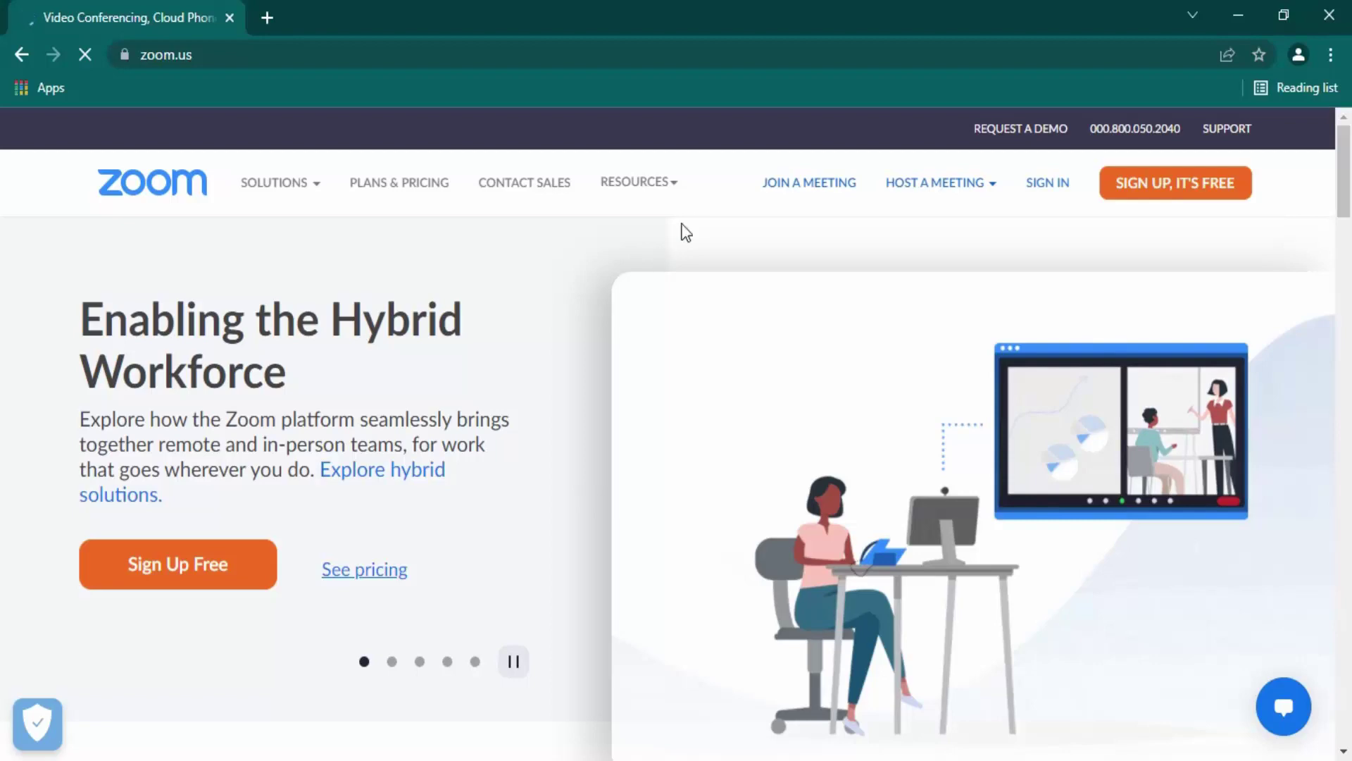
{"action": "mouse_move", "coordinate": [618, 171]}
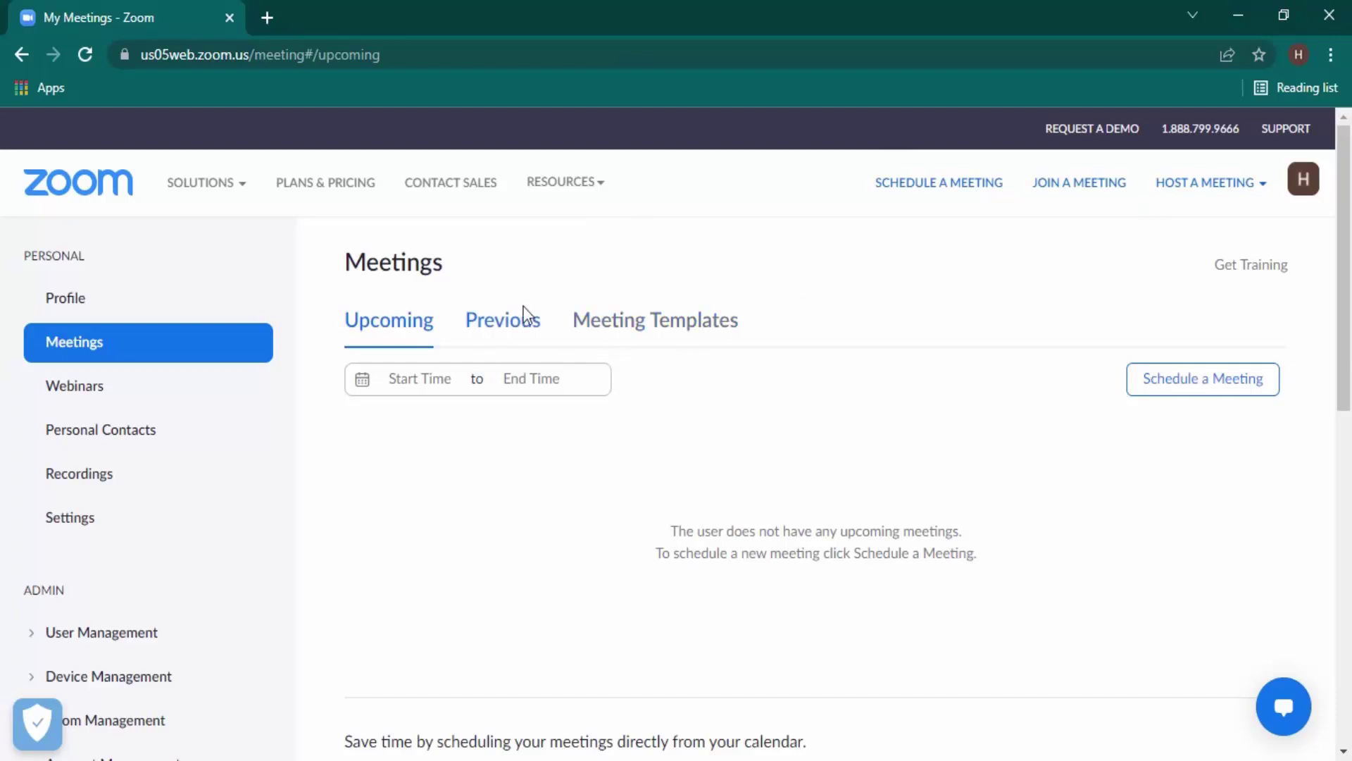
Step: Open the web portal Settings and jump to the In Meeting (Advanced) section
{"action": "left_click", "coordinate": [103, 527]}
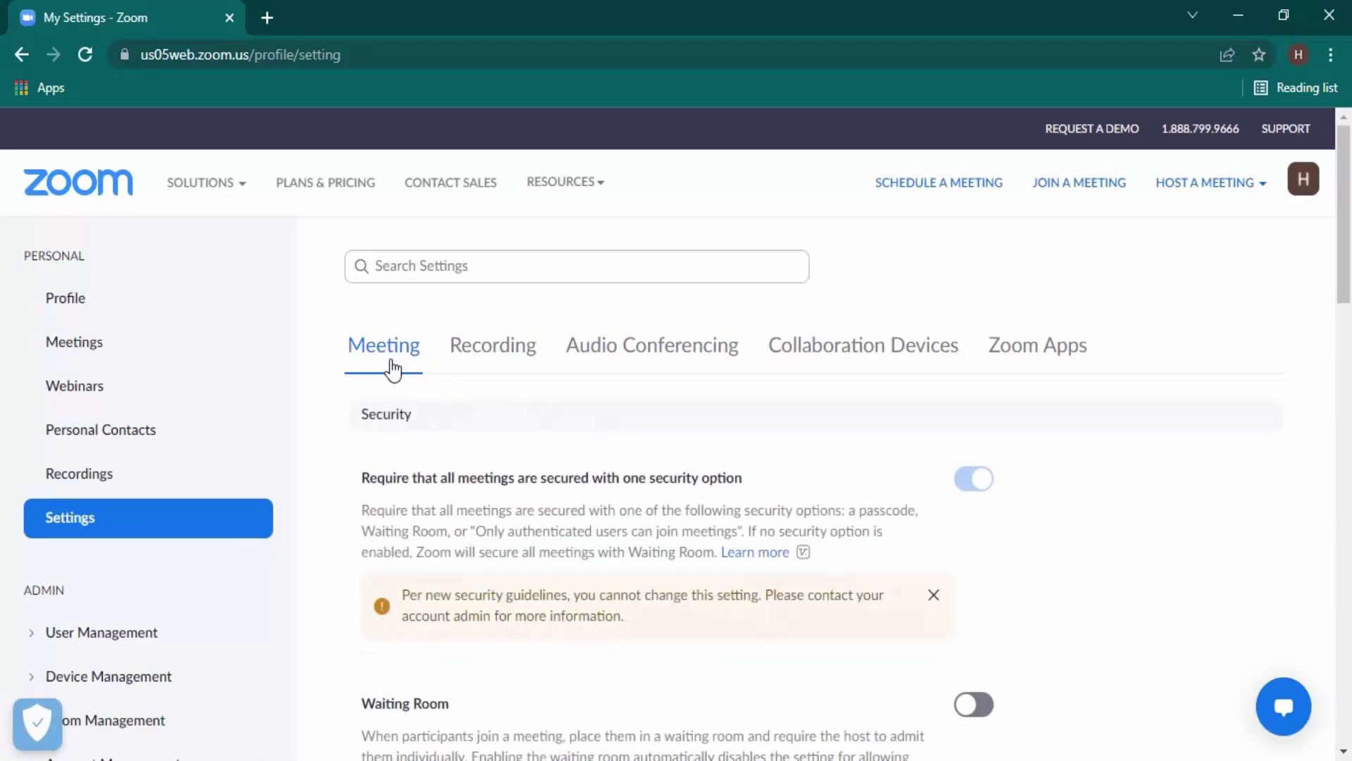
{"action": "scroll", "coordinate": [445, 445], "scroll_direction": "down", "scroll_amount": 2}
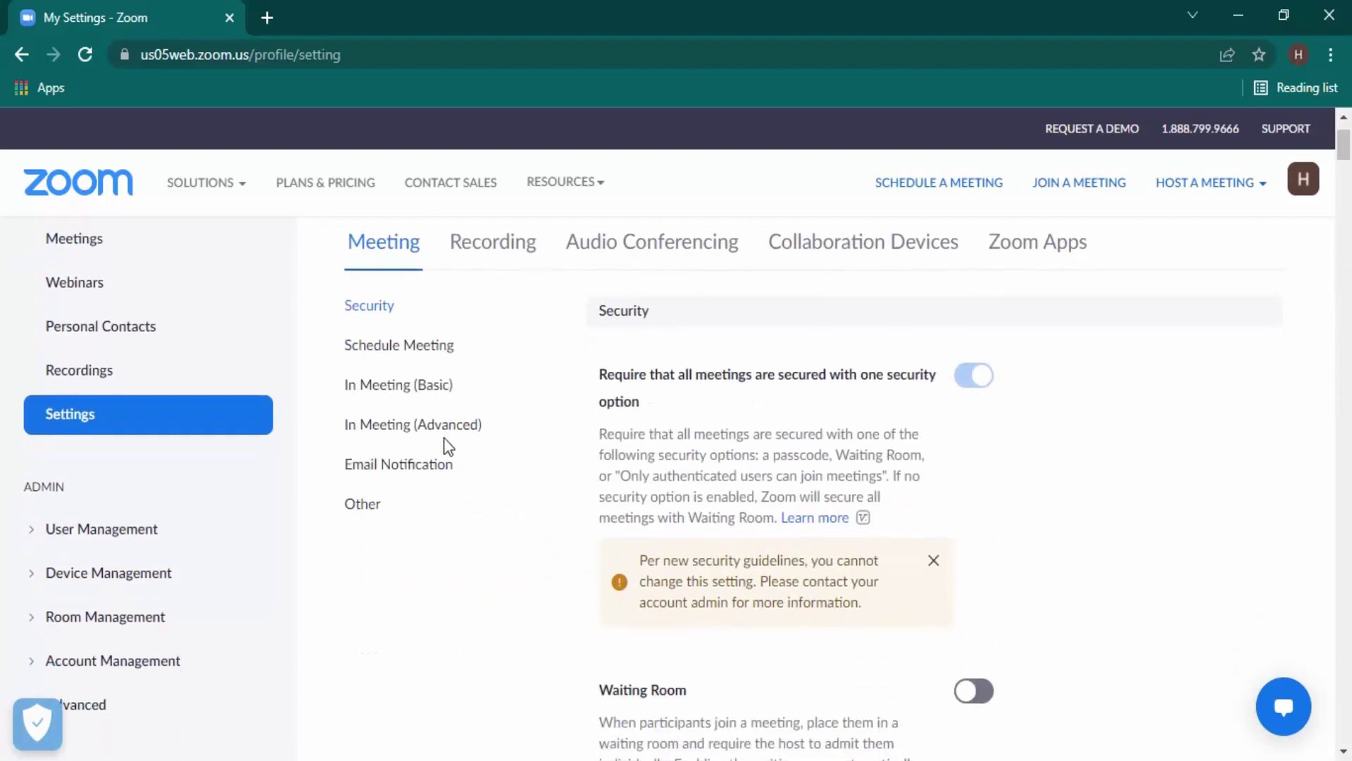
{"action": "left_click", "coordinate": [381, 426]}
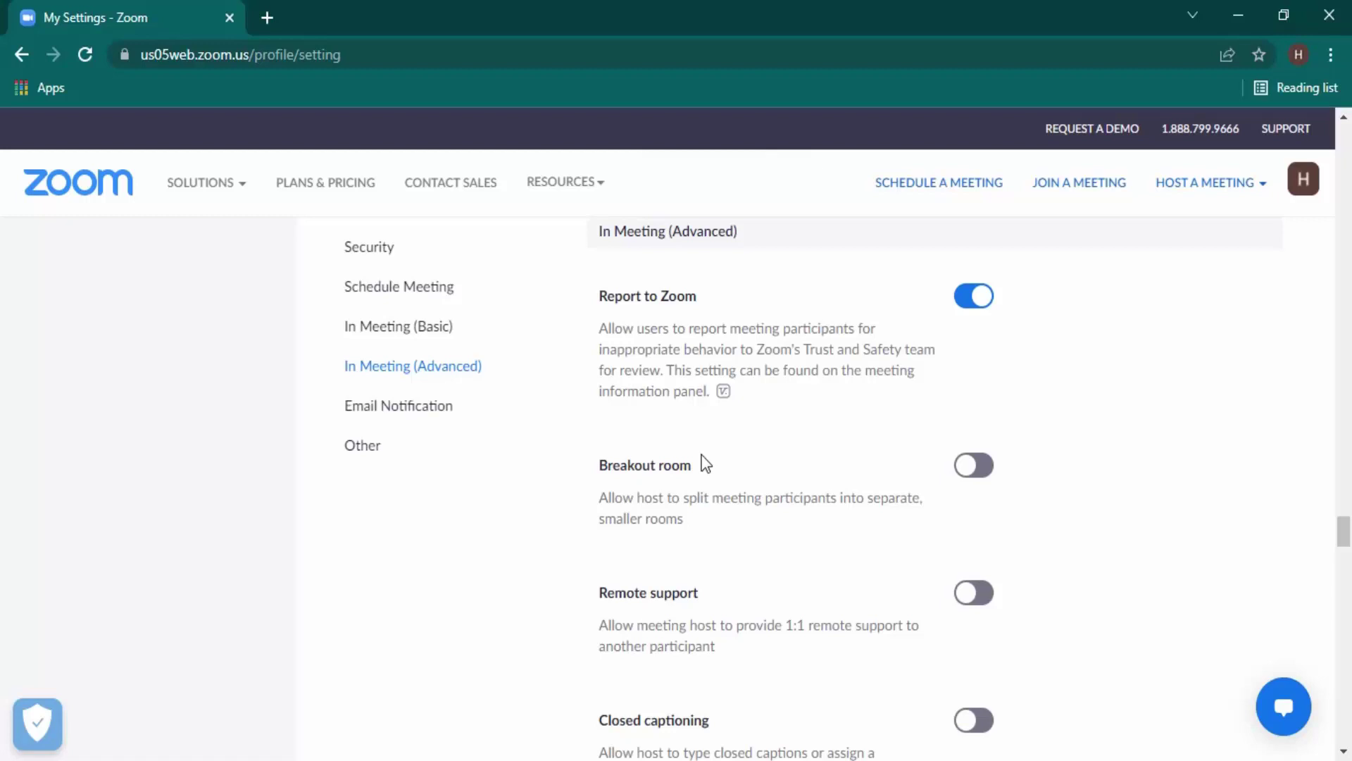
Step: Enable Breakout room, allow host pre-assignment when scheduling, and save the setting
{"action": "left_click", "coordinate": [976, 472]}
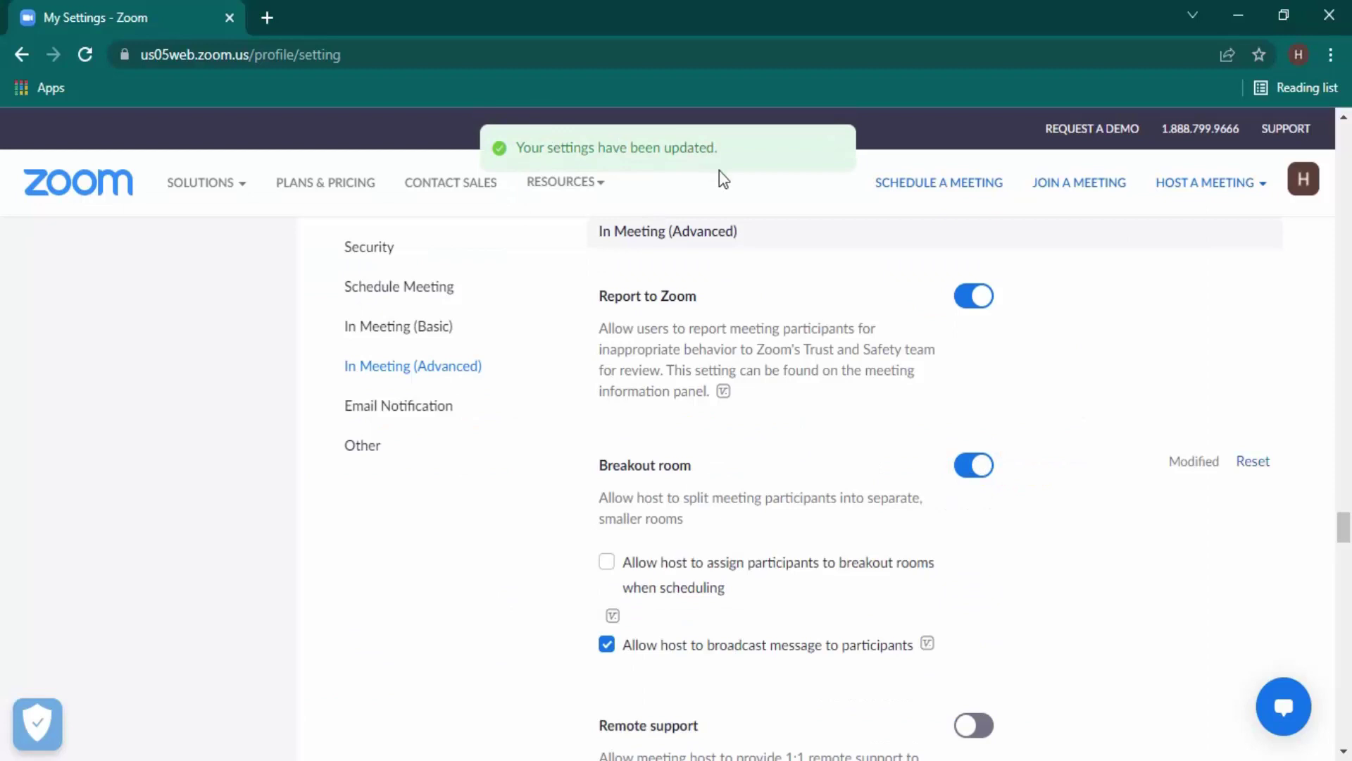
{"action": "scroll", "coordinate": [674, 600], "scroll_direction": "down", "scroll_amount": 3}
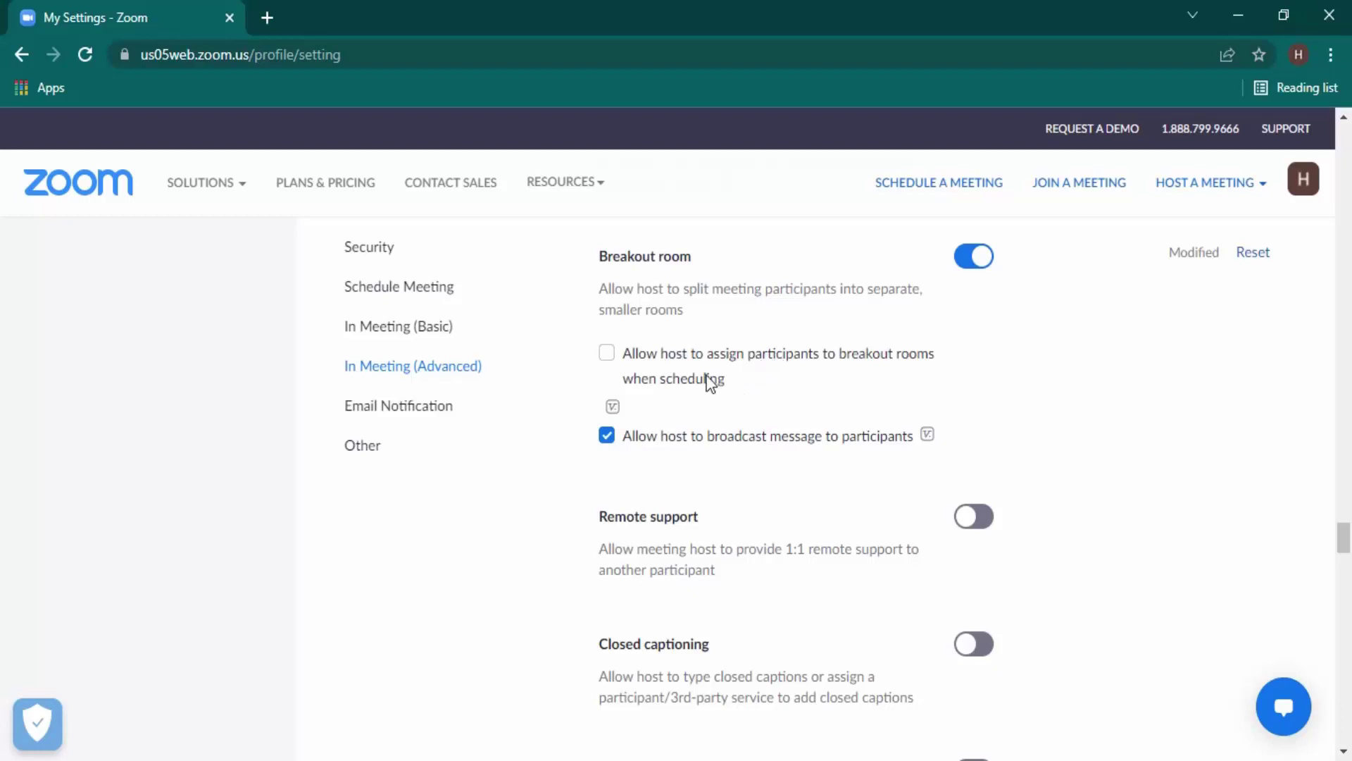
{"action": "left_click", "coordinate": [606, 352]}
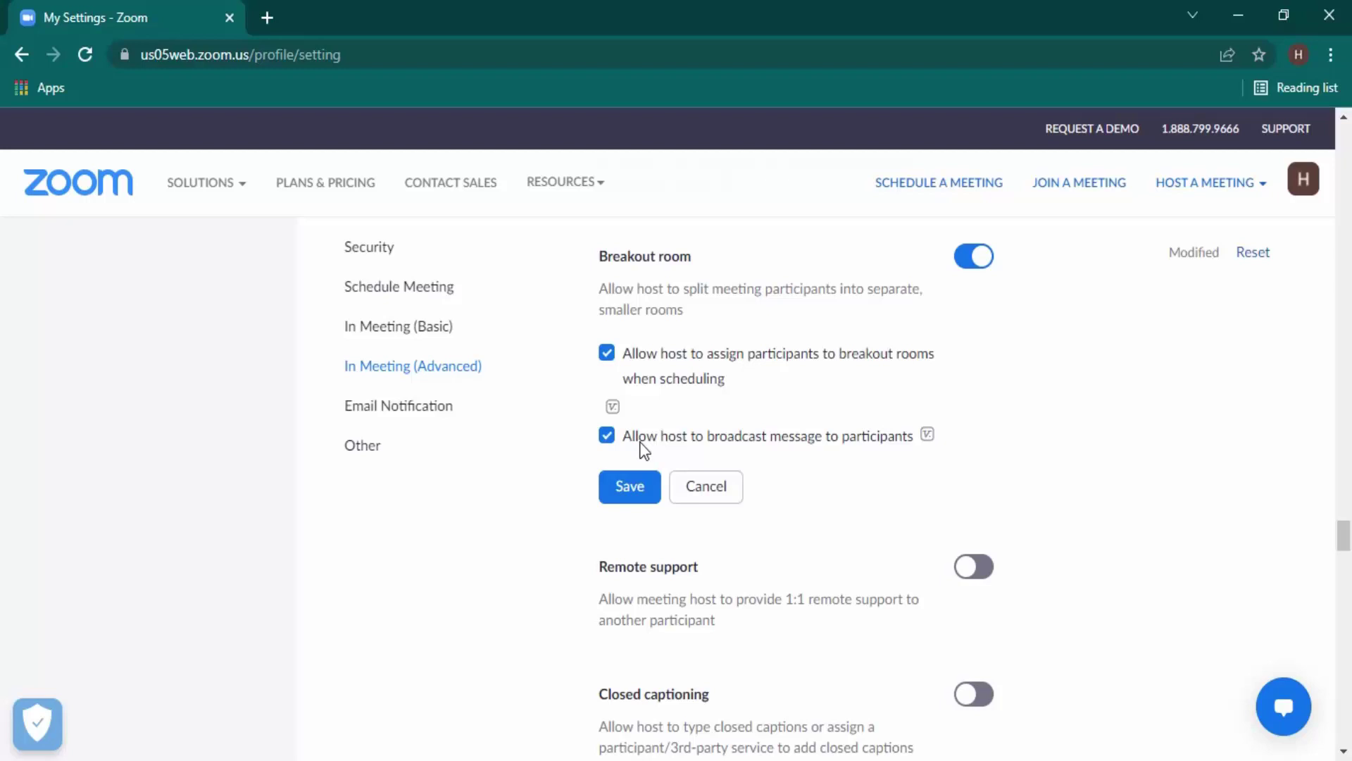
{"action": "left_click", "coordinate": [622, 491]}
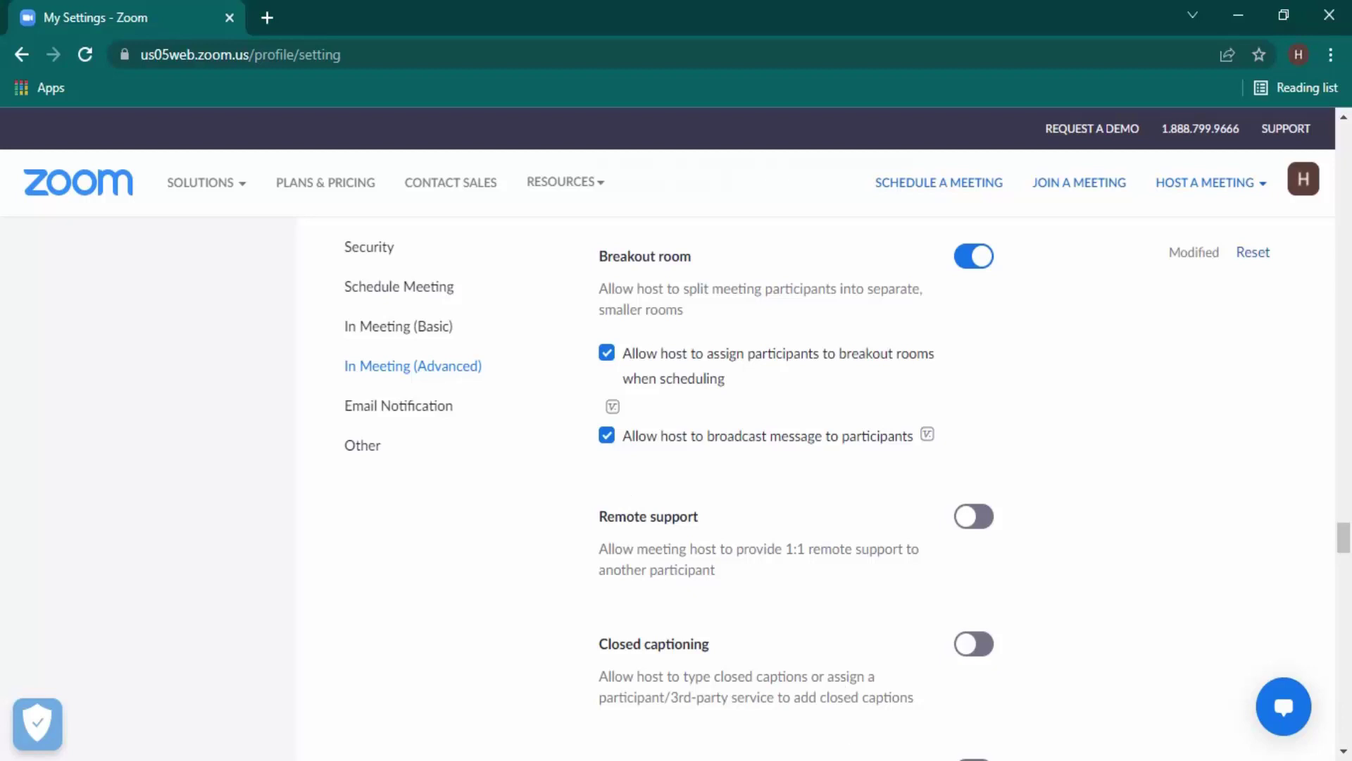
Step: Return to the meeting window and open Breakout Rooms from the More menu
{"action": "mouse_move", "coordinate": [800, 757]}
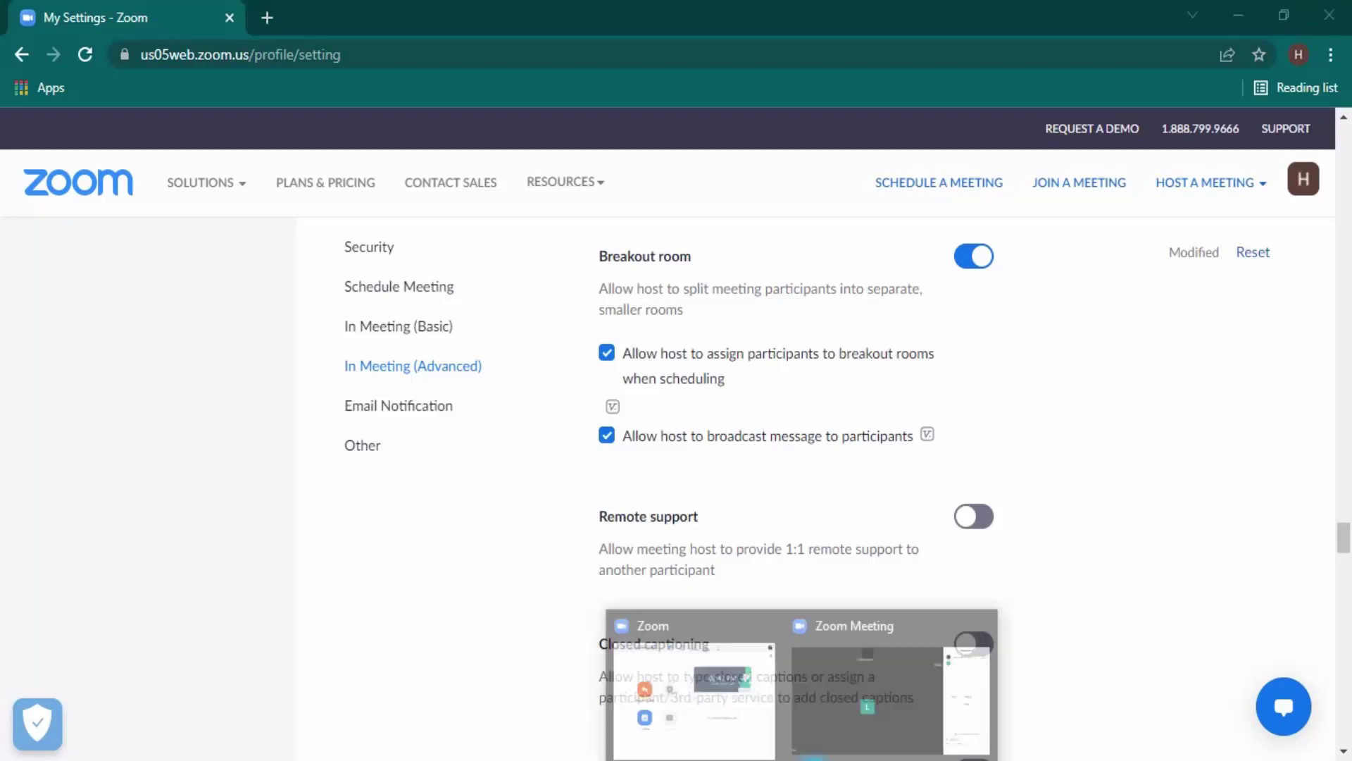
{"action": "left_click", "coordinate": [844, 674]}
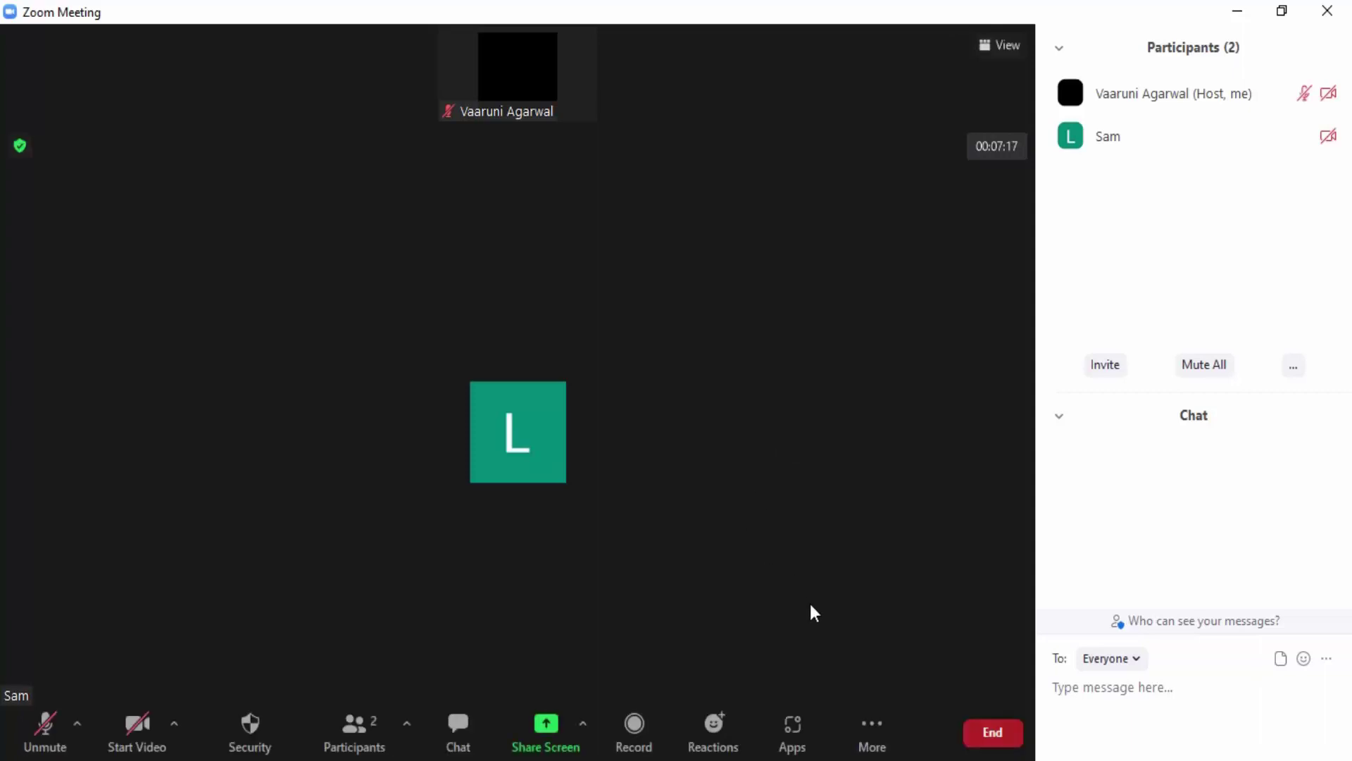
{"action": "left_click", "coordinate": [889, 736]}
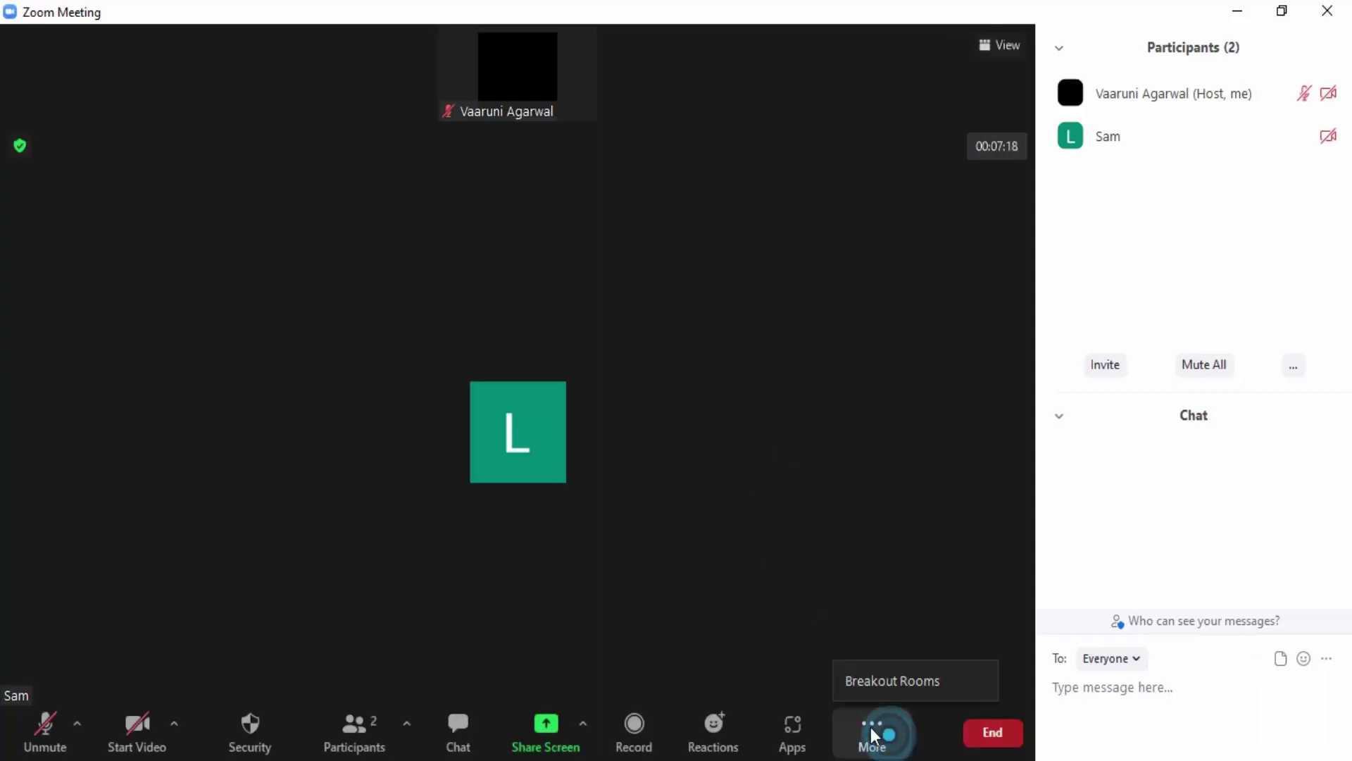
{"action": "left_click", "coordinate": [893, 693]}
Step: Delete the default Room 1 and add a new empty Room 2
{"action": "mouse_move", "coordinate": [495, 184]}
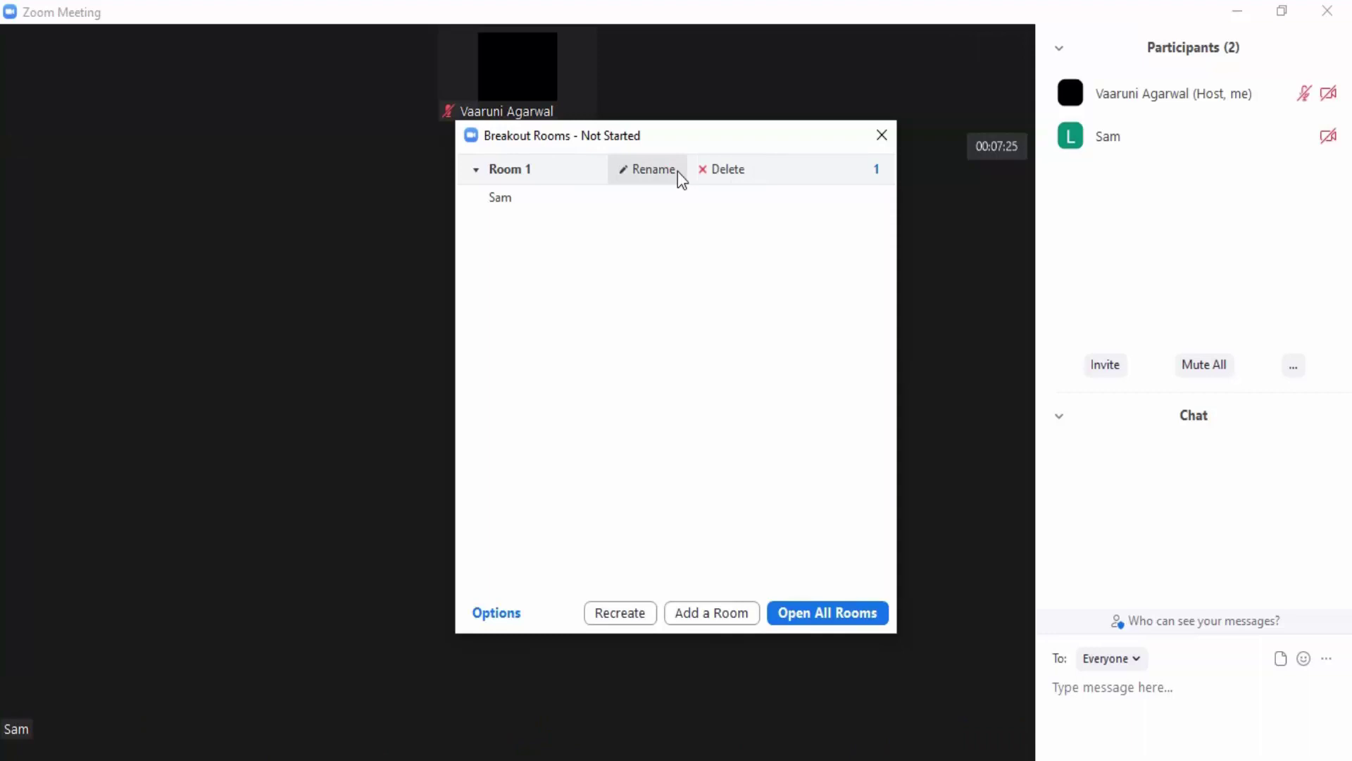
{"action": "left_click", "coordinate": [727, 174]}
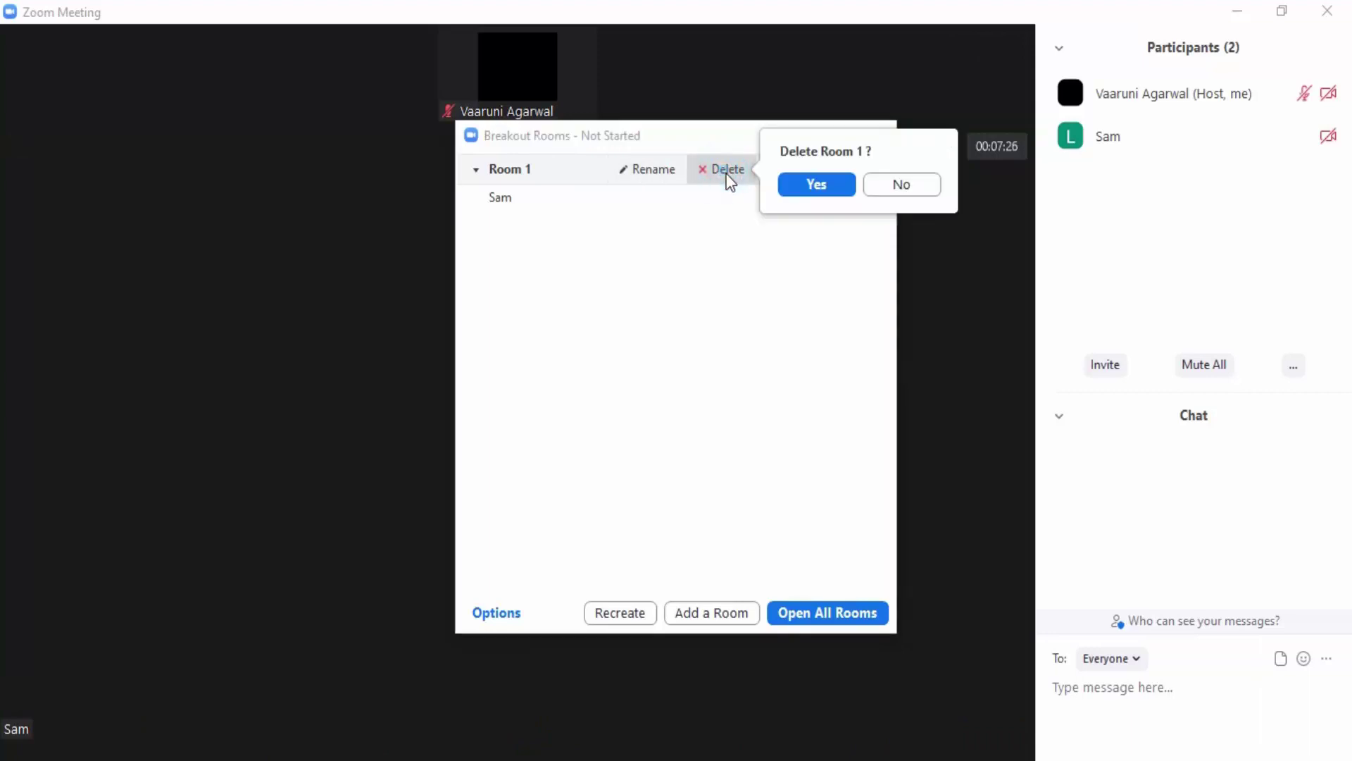
{"action": "left_click", "coordinate": [848, 187]}
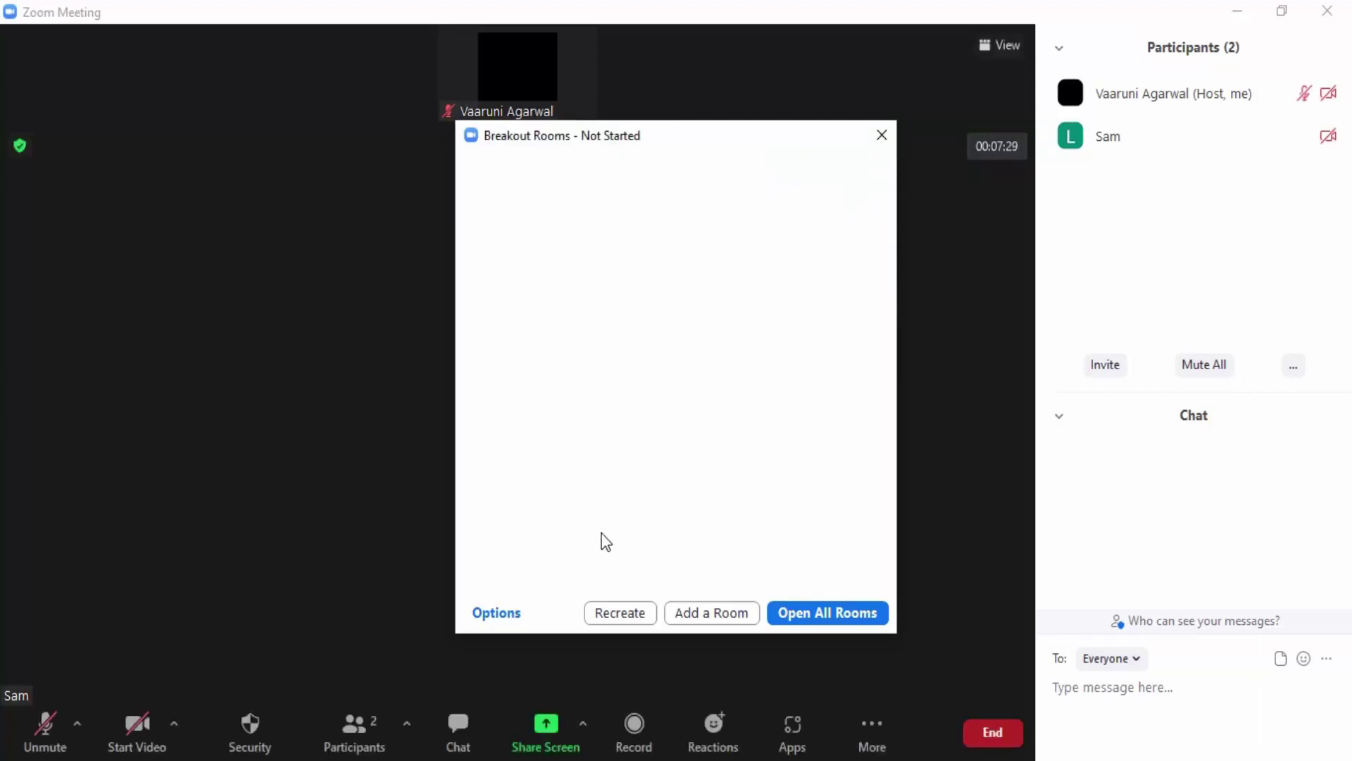
{"action": "left_click", "coordinate": [690, 617]}
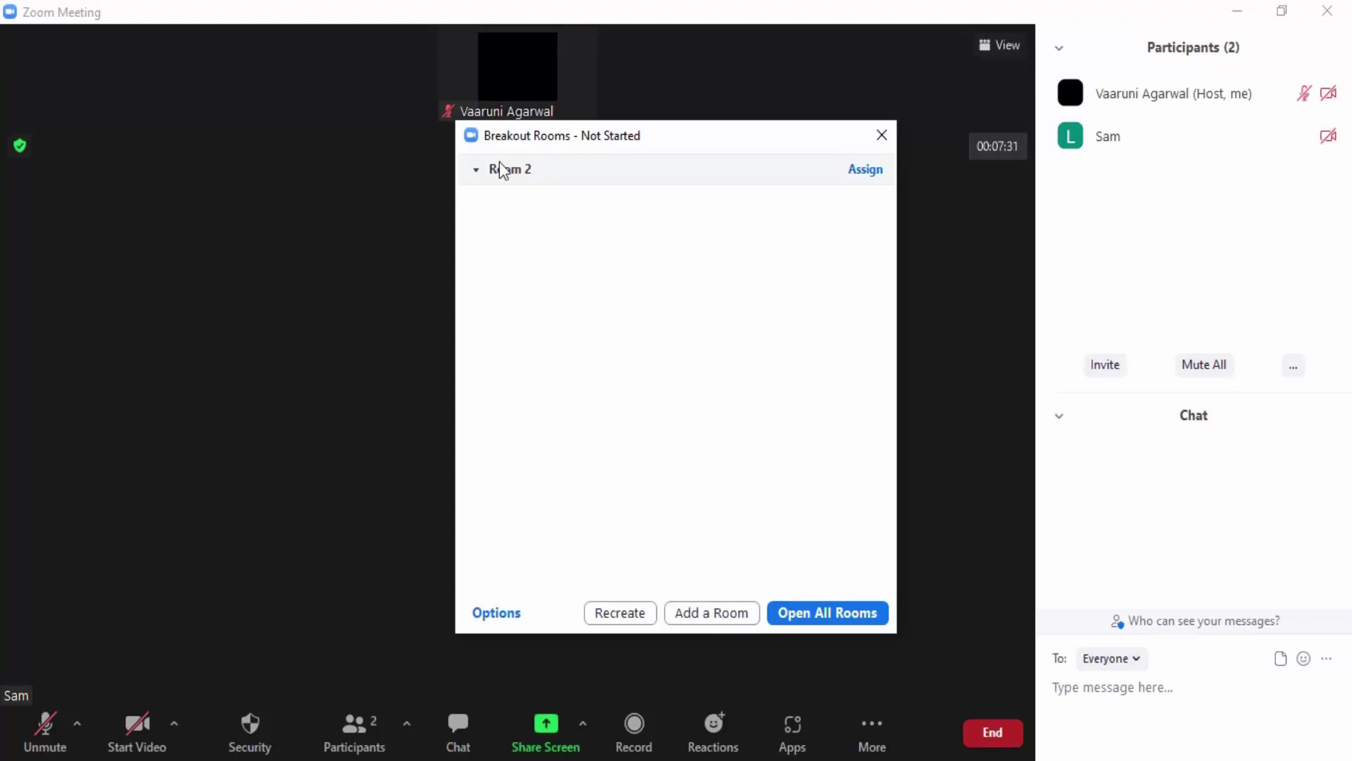
Step: Rename the new breakout room to 'Group 1'
{"action": "mouse_move", "coordinate": [530, 176]}
{"action": "left_click", "coordinate": [674, 166]}
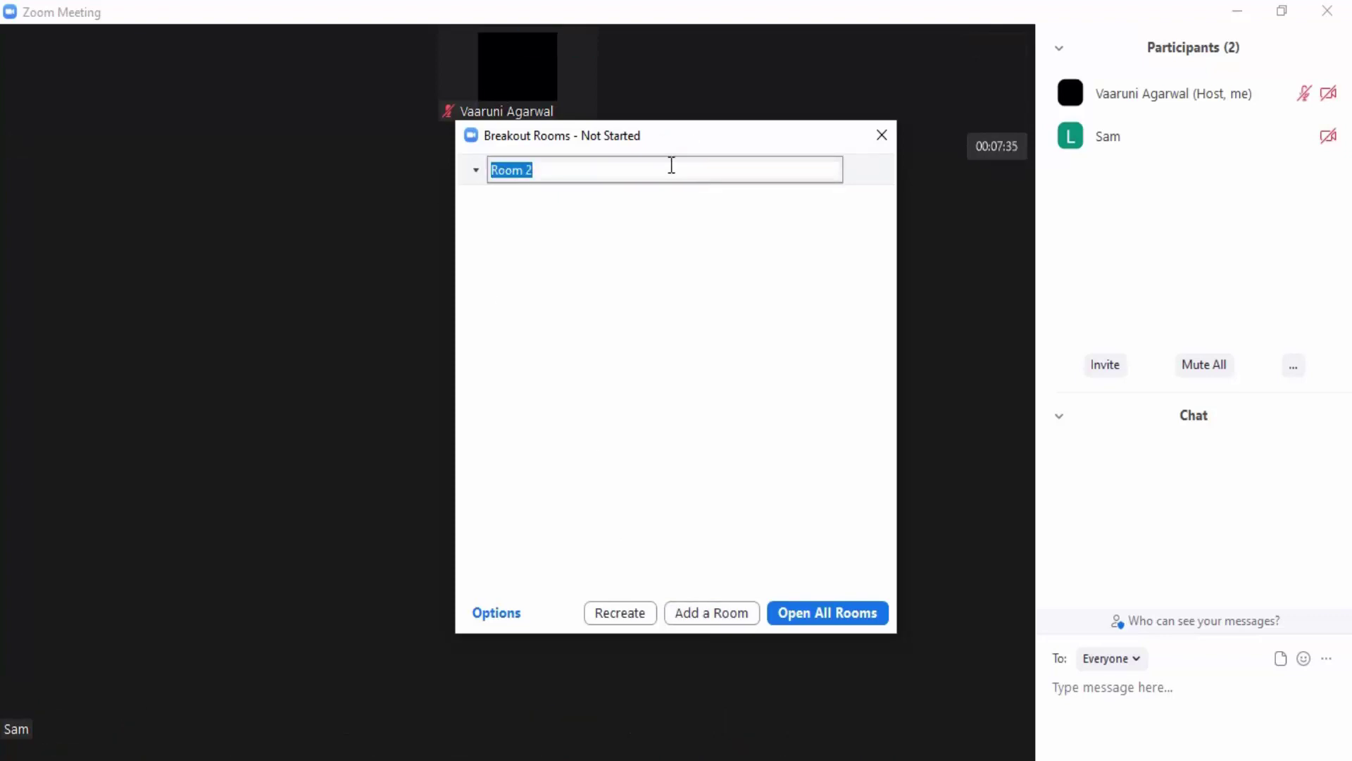
{"action": "type", "text": "Group 1"}
{"action": "left_click", "coordinate": [659, 338]}
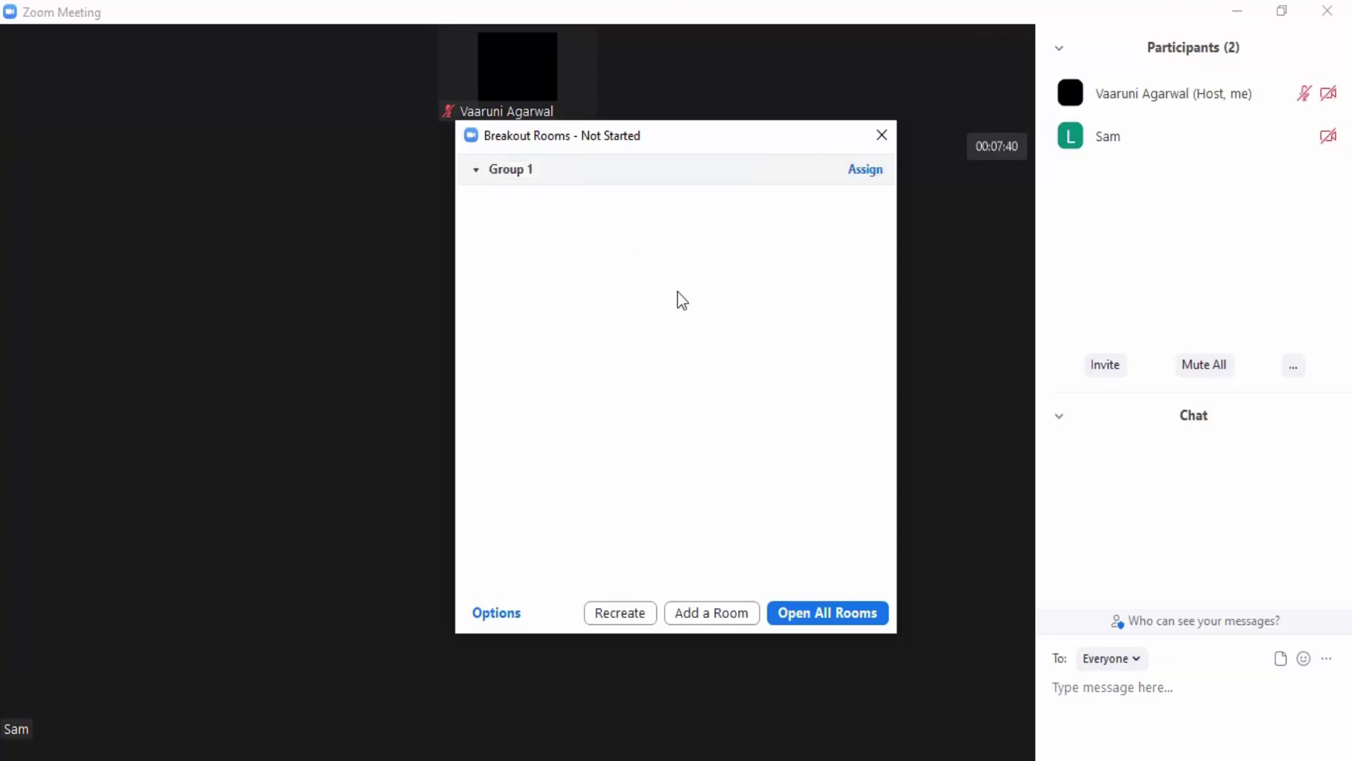
Step: Assign the meeting's other participant to Group 1
{"action": "left_click", "coordinate": [872, 171]}
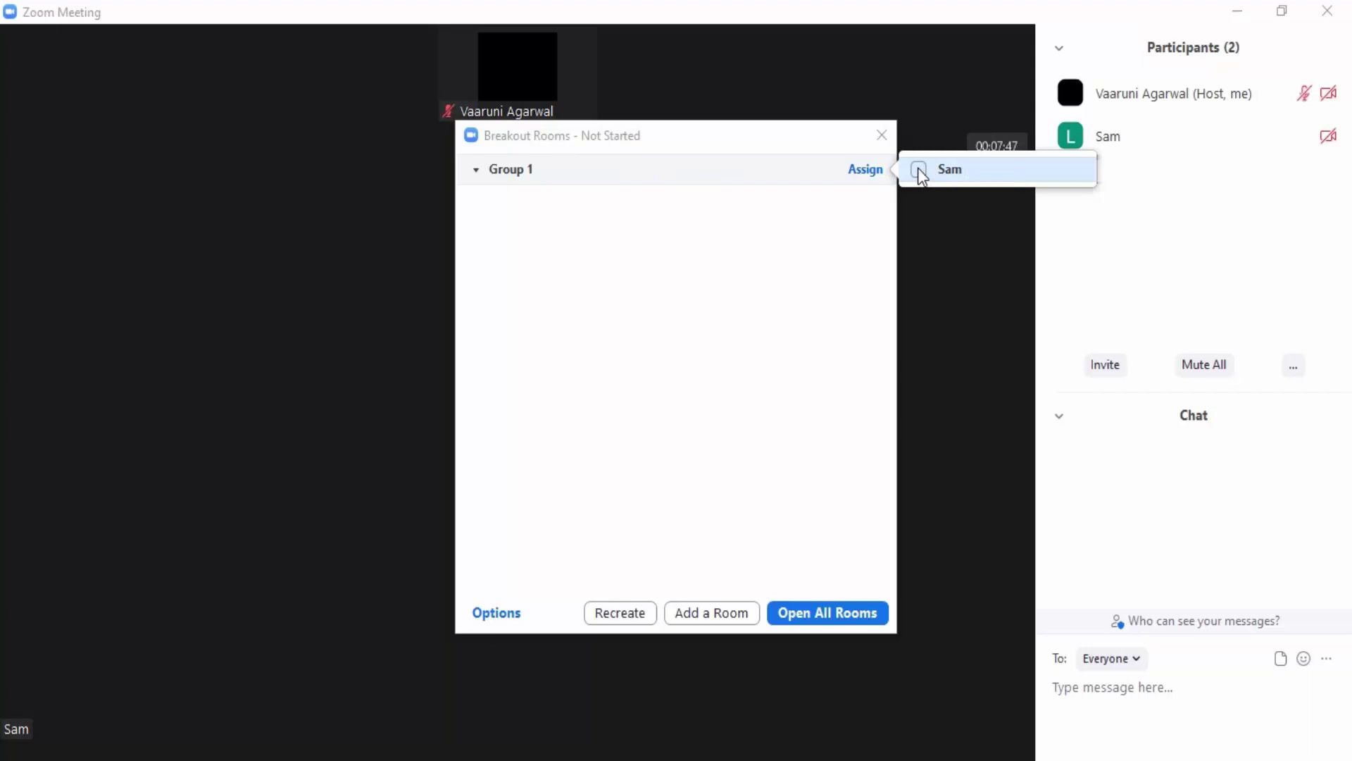
{"action": "left_click", "coordinate": [918, 168]}
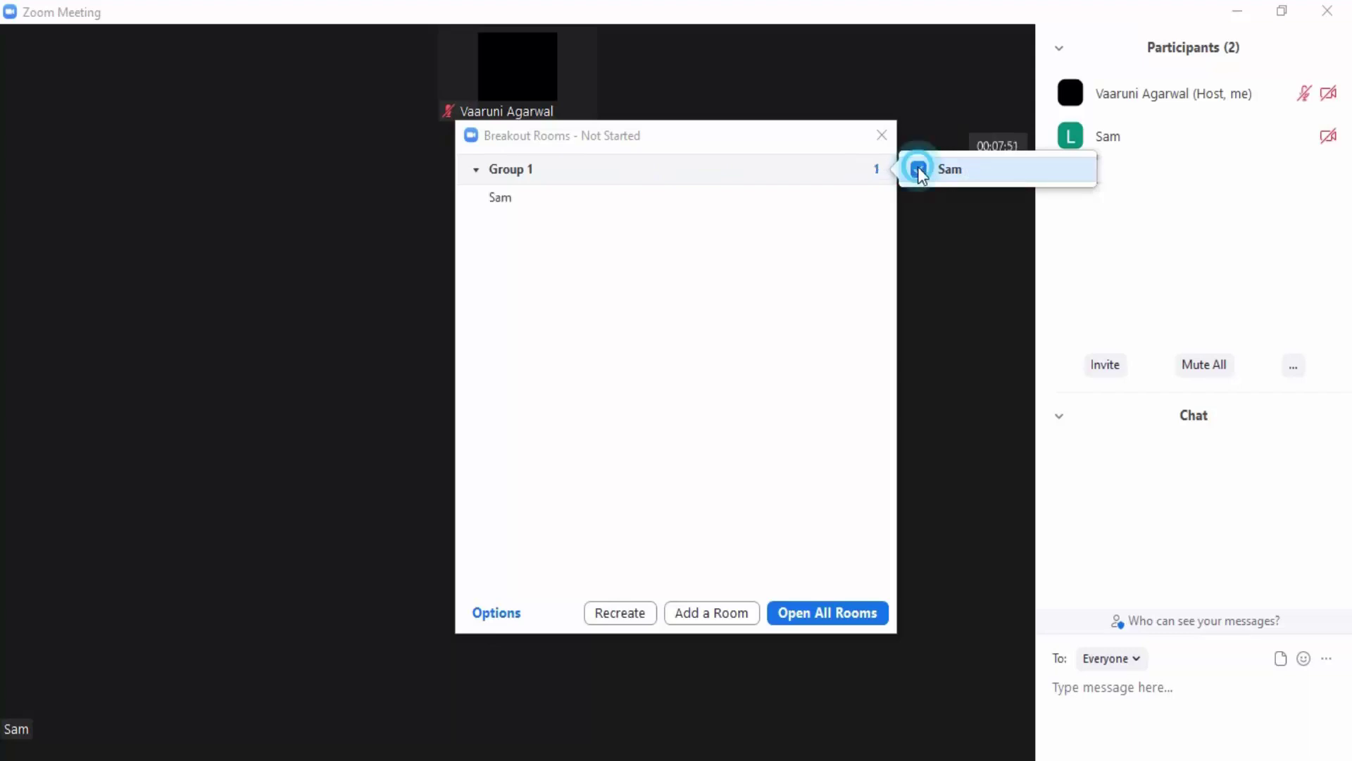
{"action": "left_click", "coordinate": [767, 259]}
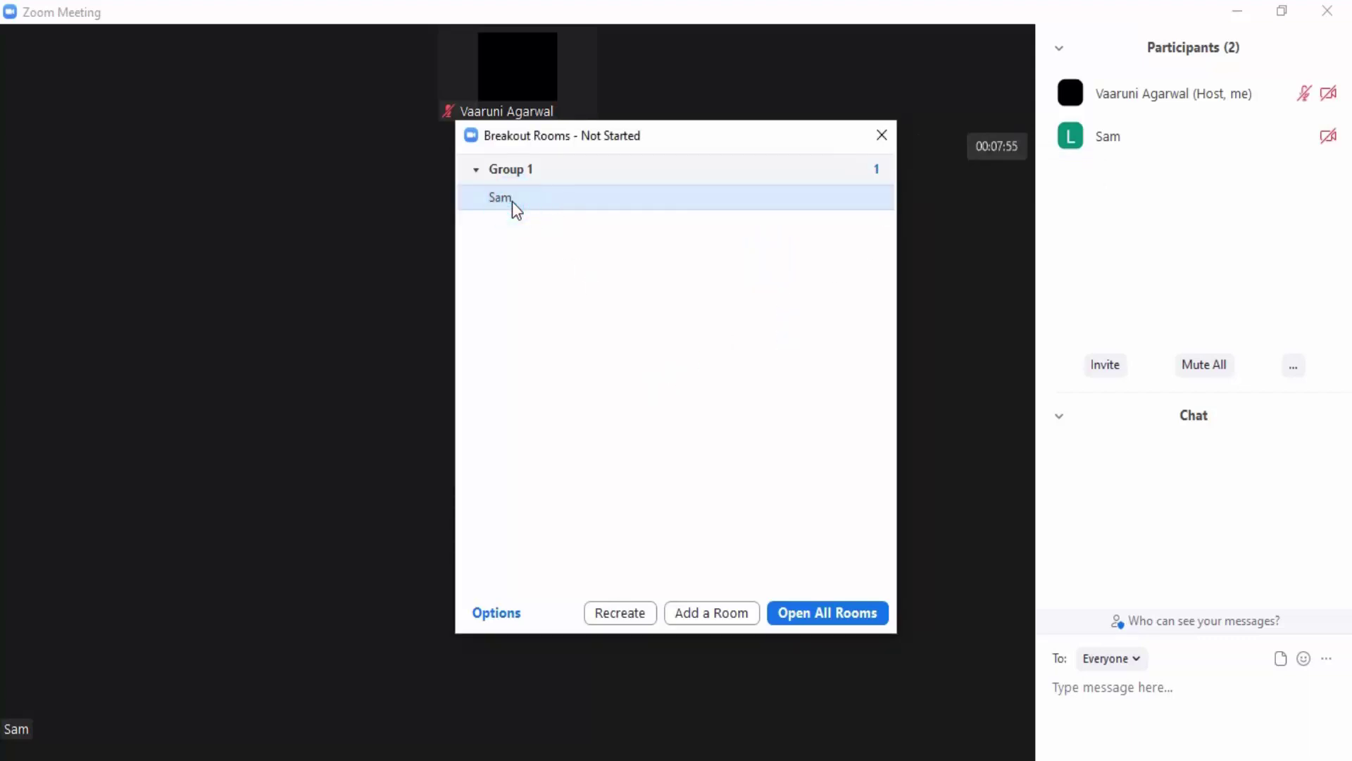
Step: Open all breakout rooms and check the participant's Move to options without moving them
{"action": "left_click", "coordinate": [819, 612]}
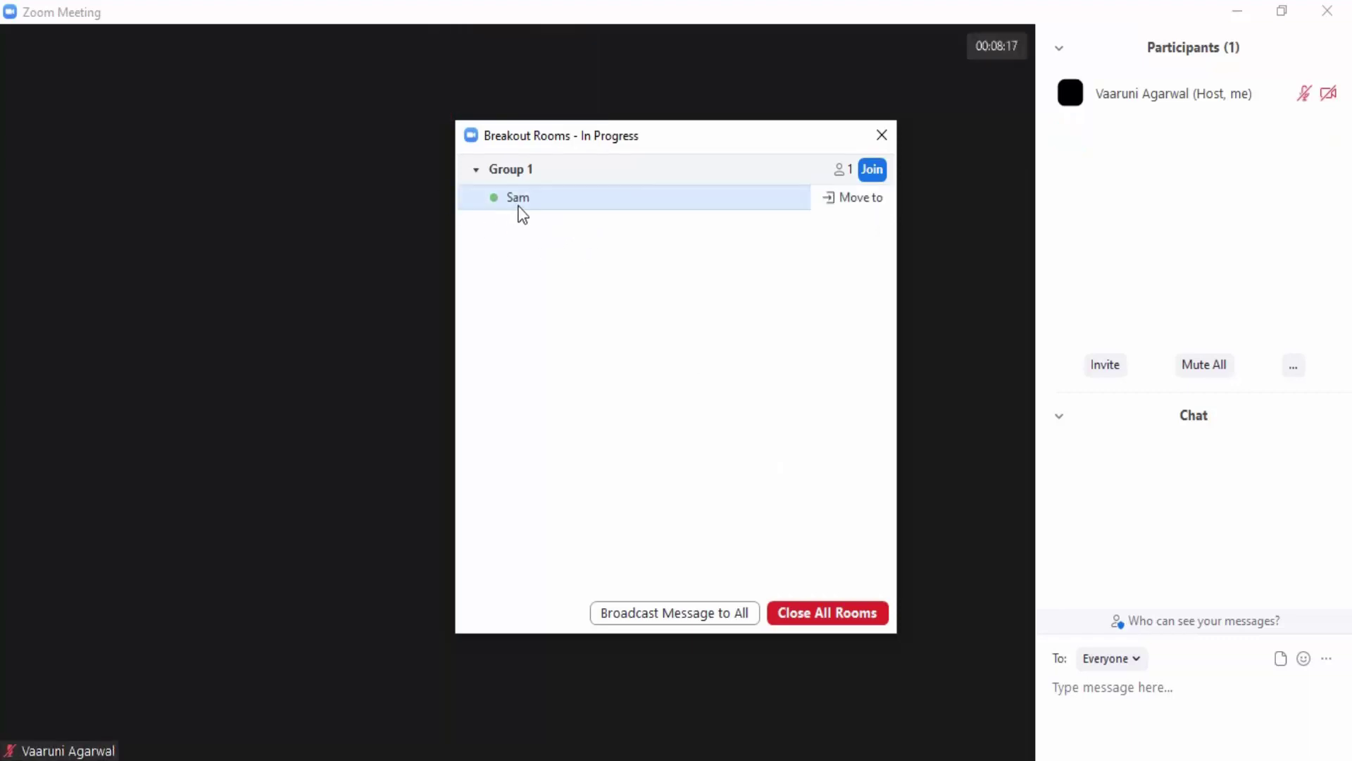
{"action": "left_click", "coordinate": [855, 196]}
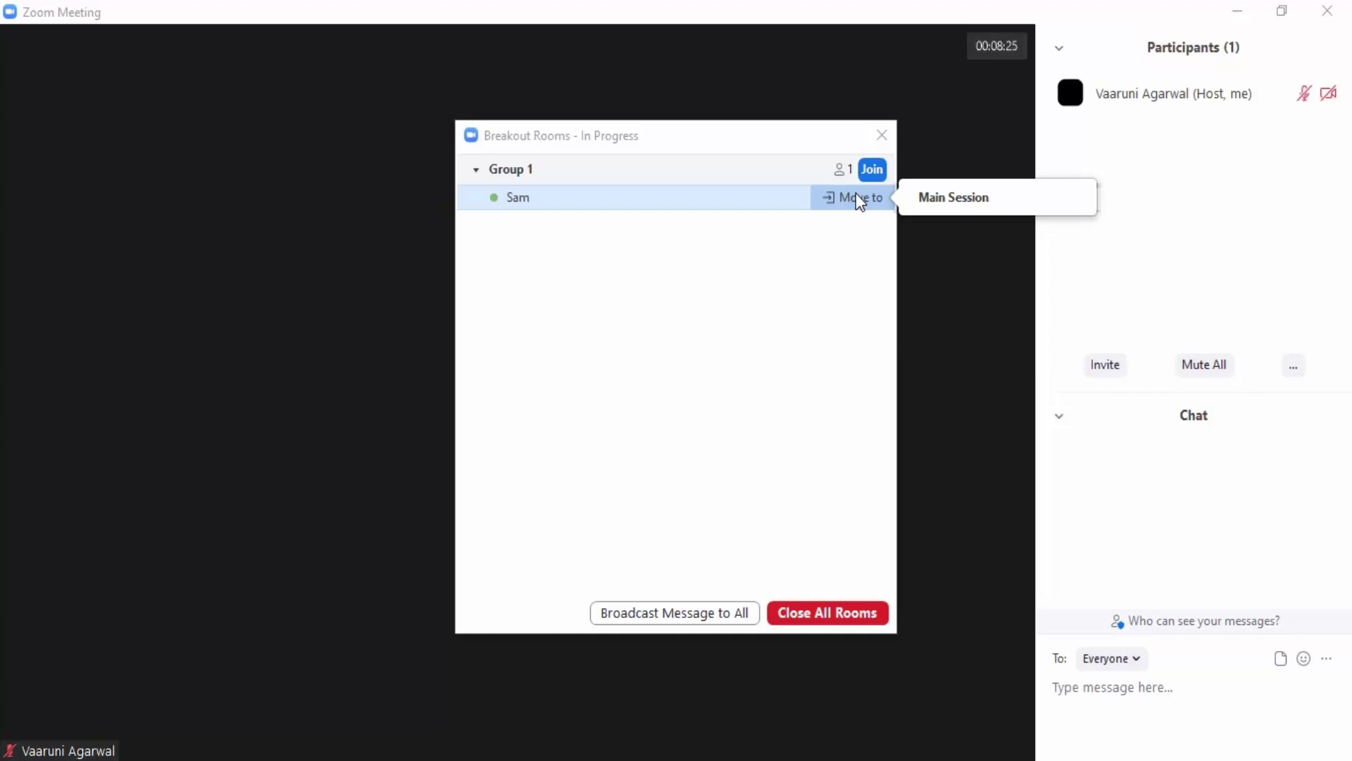
{"action": "left_click", "coordinate": [859, 338]}
Step: Broadcast 'Hi' to all rooms, then close all rooms and the Breakout Rooms window
{"action": "left_click", "coordinate": [665, 609]}
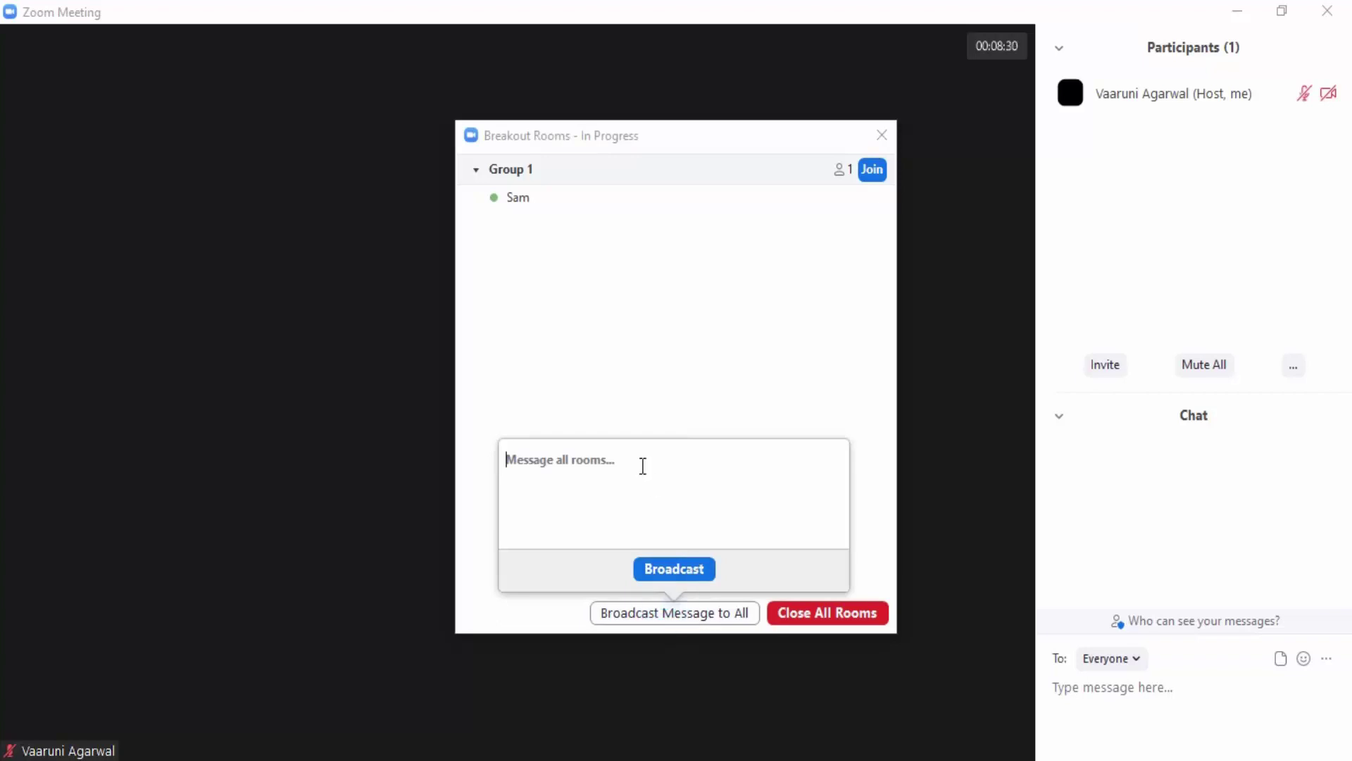
{"action": "type", "text": "H"}
{"action": "type", "text": "i"}
{"action": "left_click", "coordinate": [695, 562]}
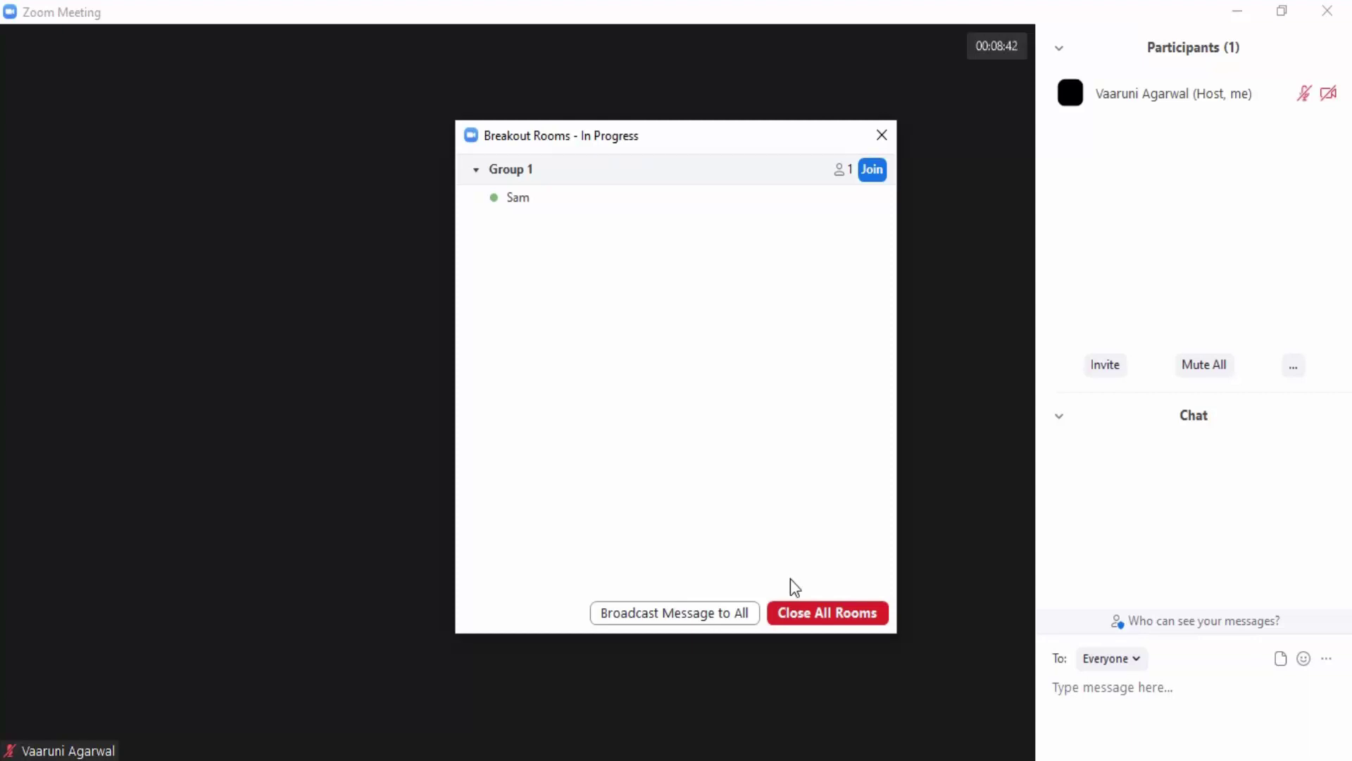
{"action": "left_click", "coordinate": [822, 612]}
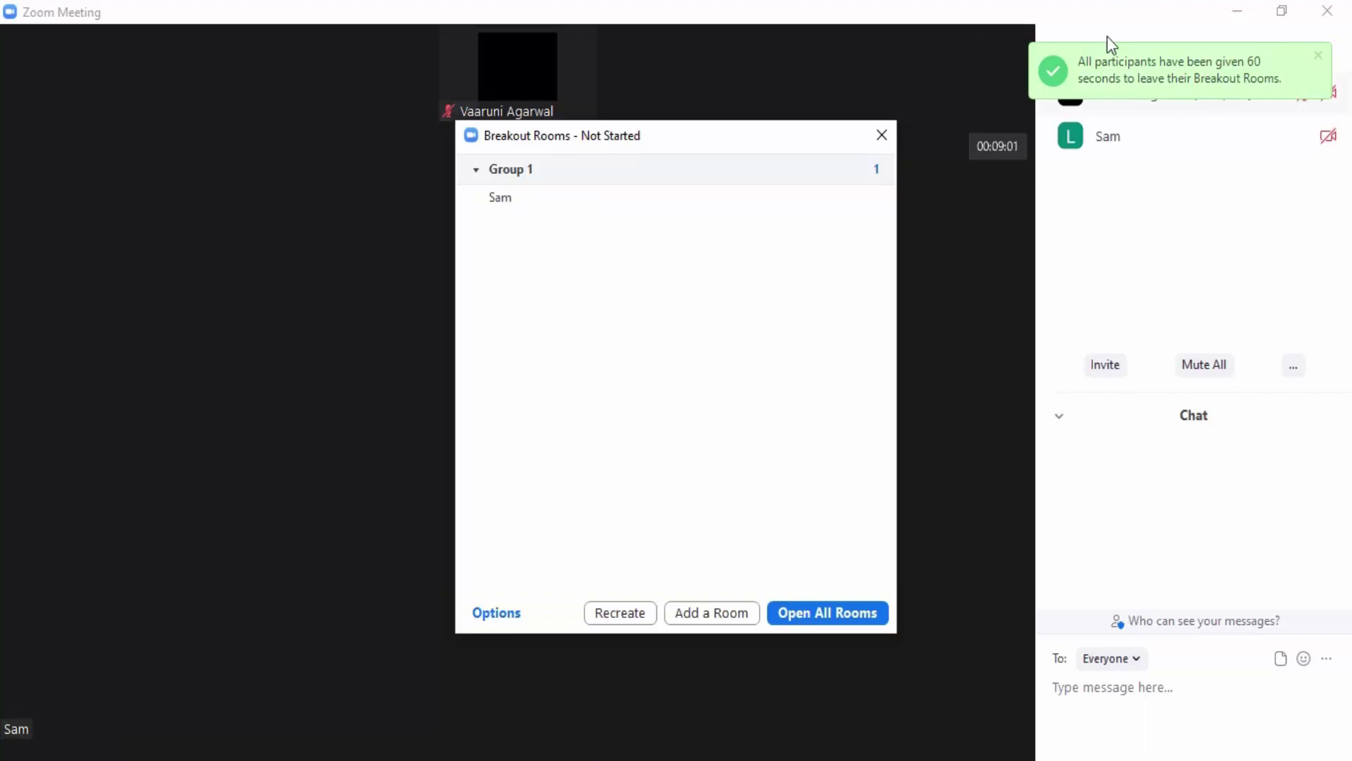
{"action": "left_click", "coordinate": [889, 138]}
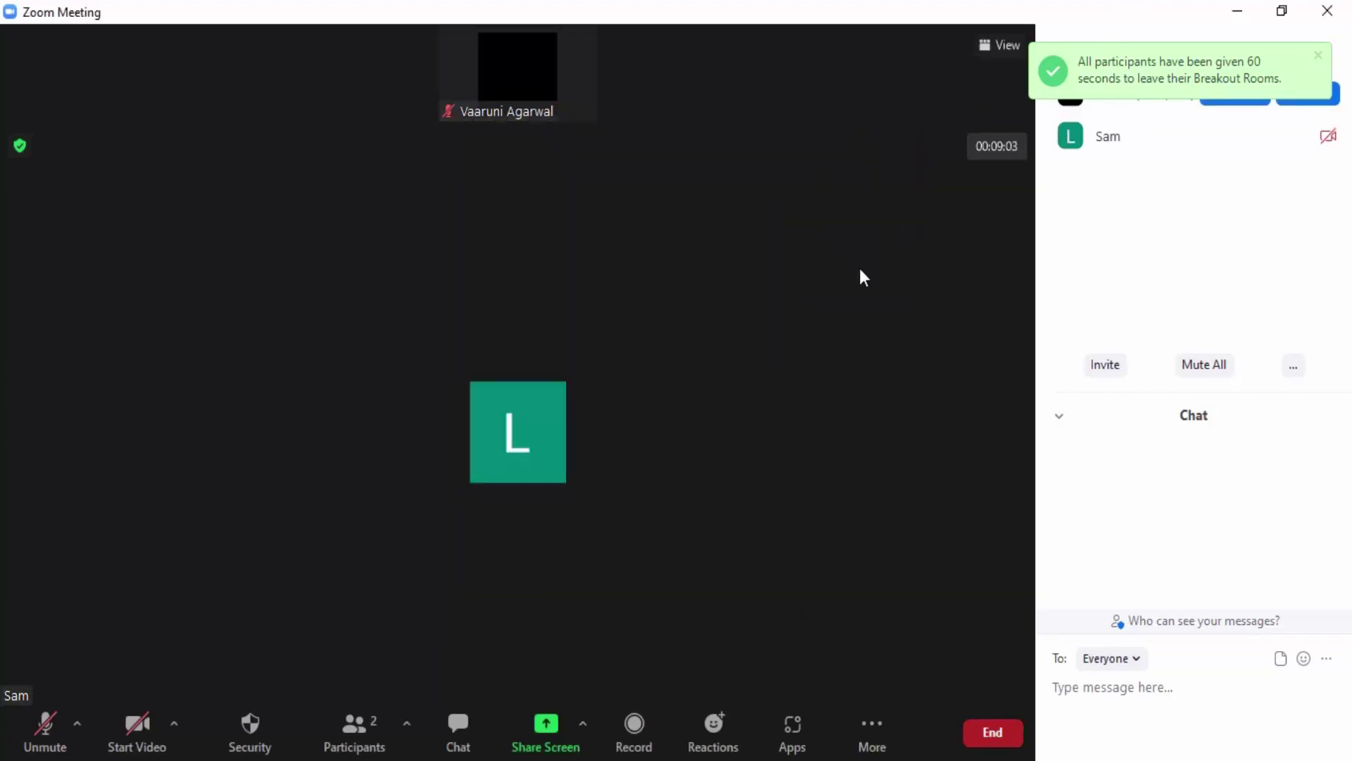